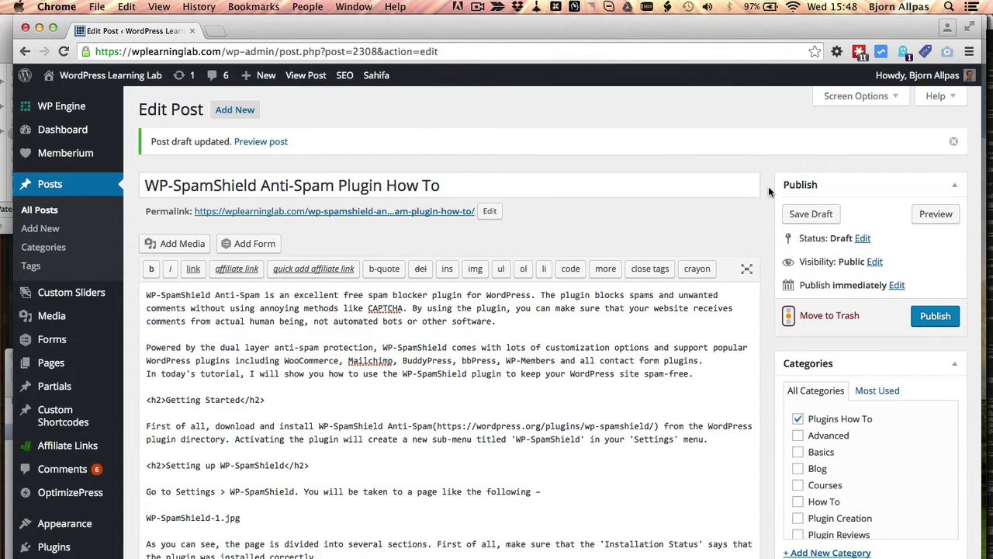
Step: Scroll down and select the WP-SpamShield-1.jpg placeholder line in the draft
scroll(393, 429, "down", 4)
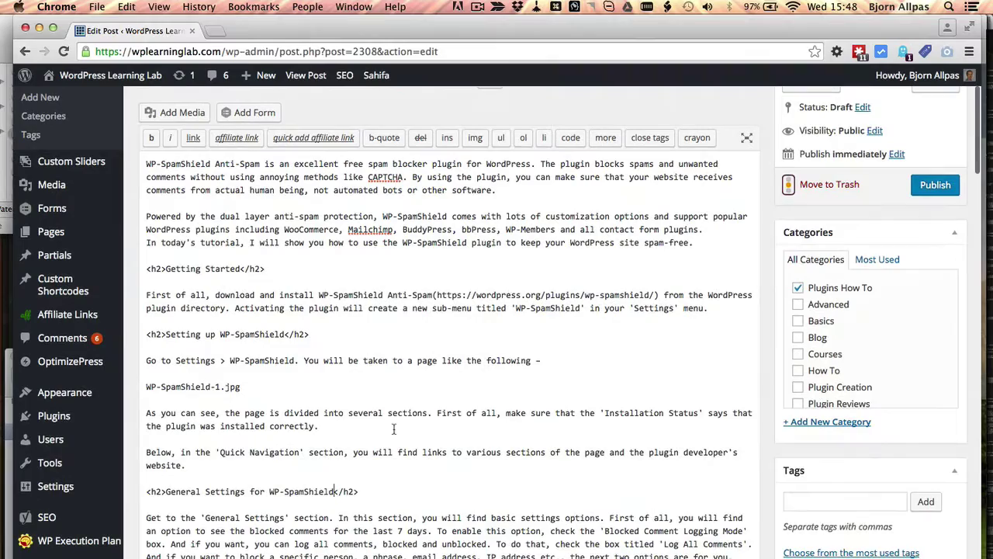
left_click_drag(241, 387, 144, 386)
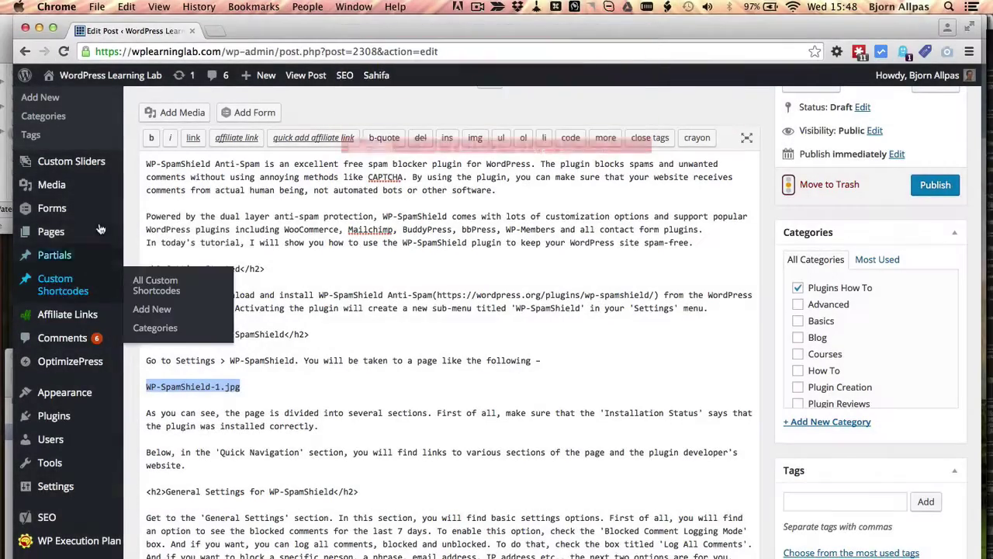
Step: Bring the Finder window with the SpamShield screenshot files forward
left_click(5, 233)
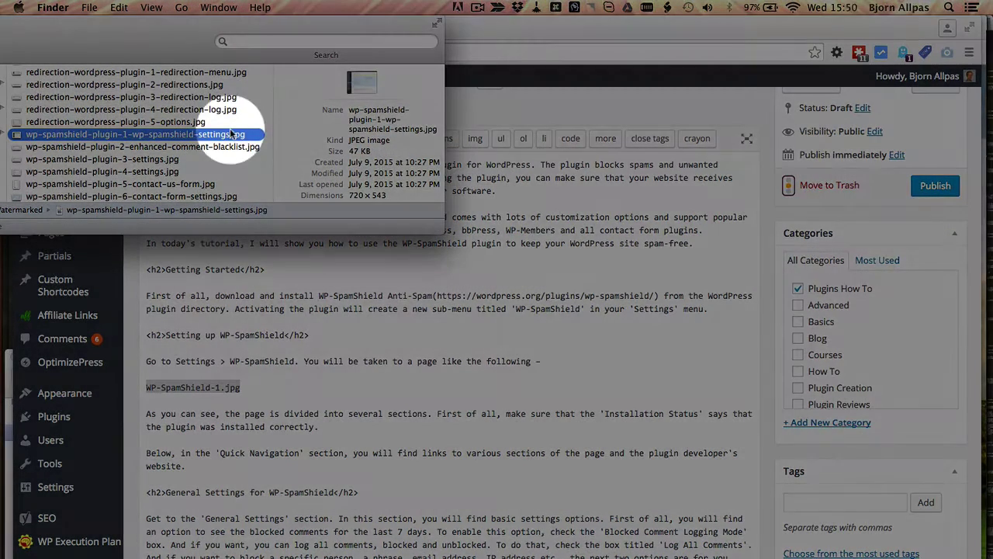
Step: Upload wp-spamshield-plugin-1-wp-spamshield-settings.jpg from Finder into the media library through Add Media
left_click(477, 116)
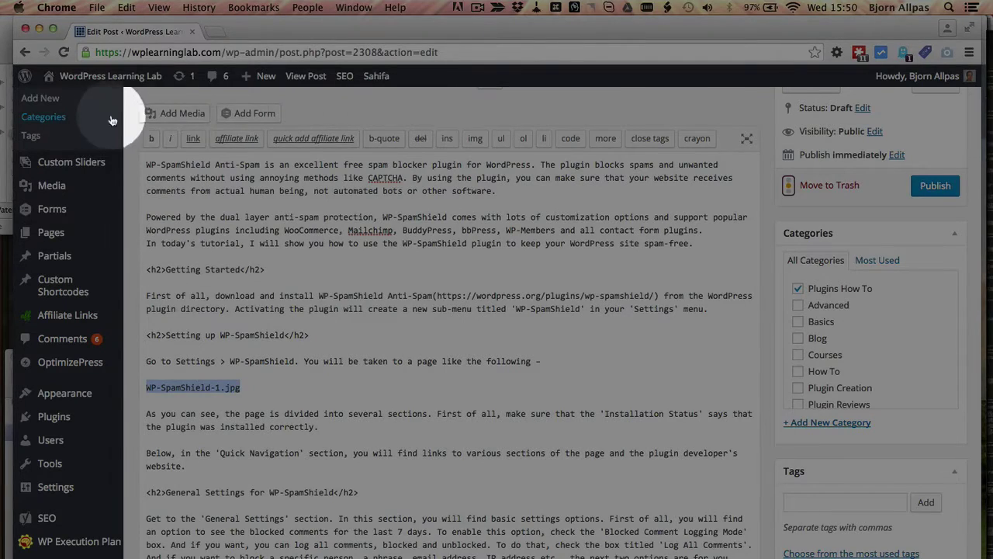
left_click(180, 114)
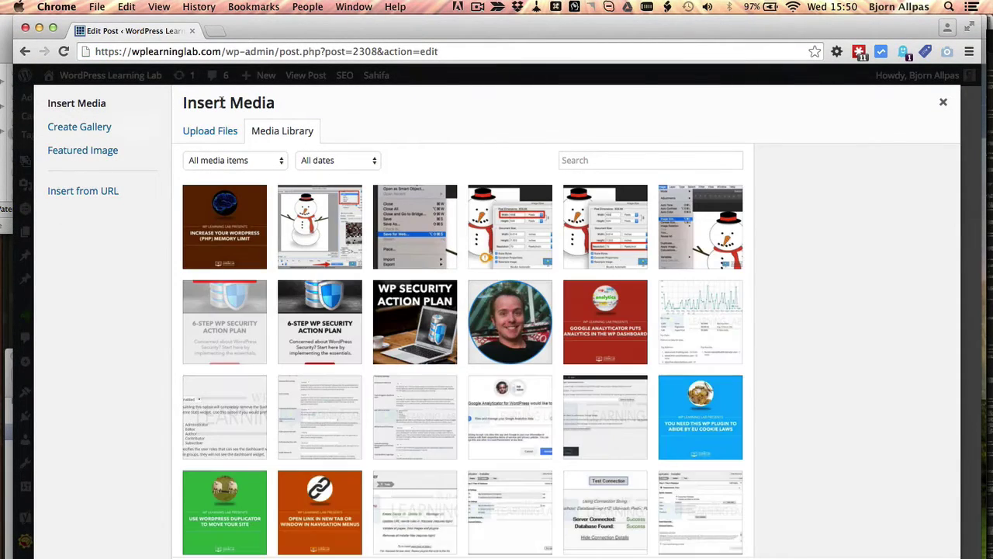
left_click(209, 131)
left_click(11, 218)
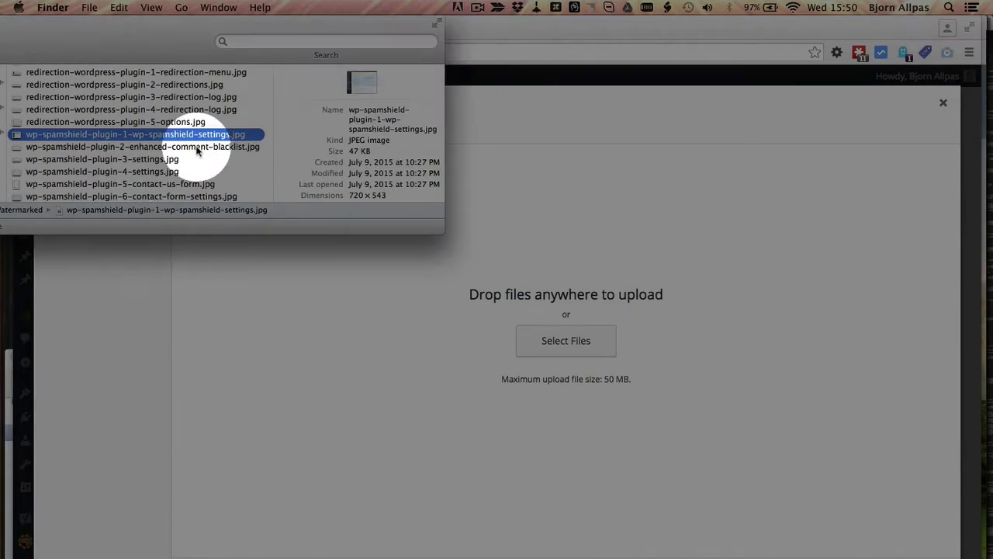
left_click(198, 148)
left_click(199, 135)
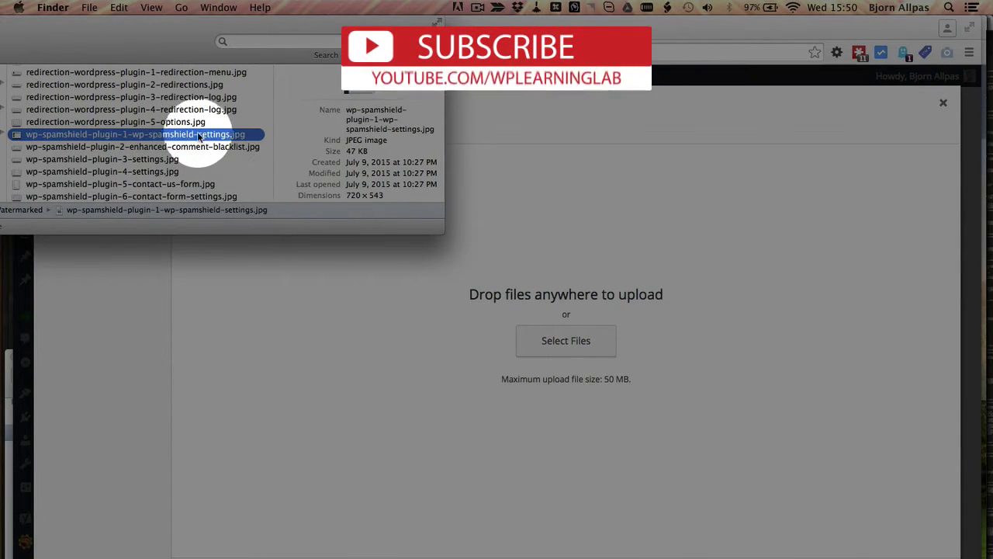
left_click_drag(199, 135, 451, 279)
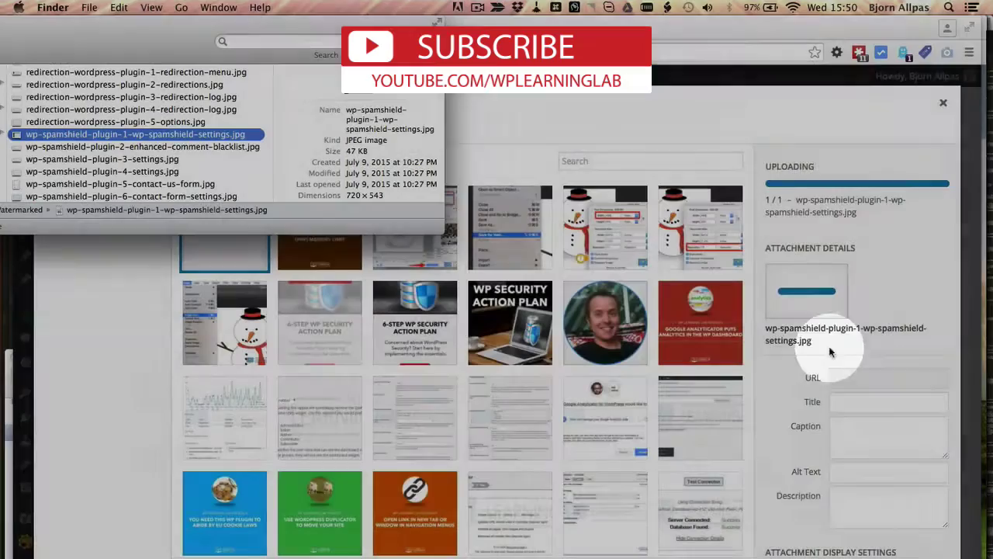
left_click(781, 376)
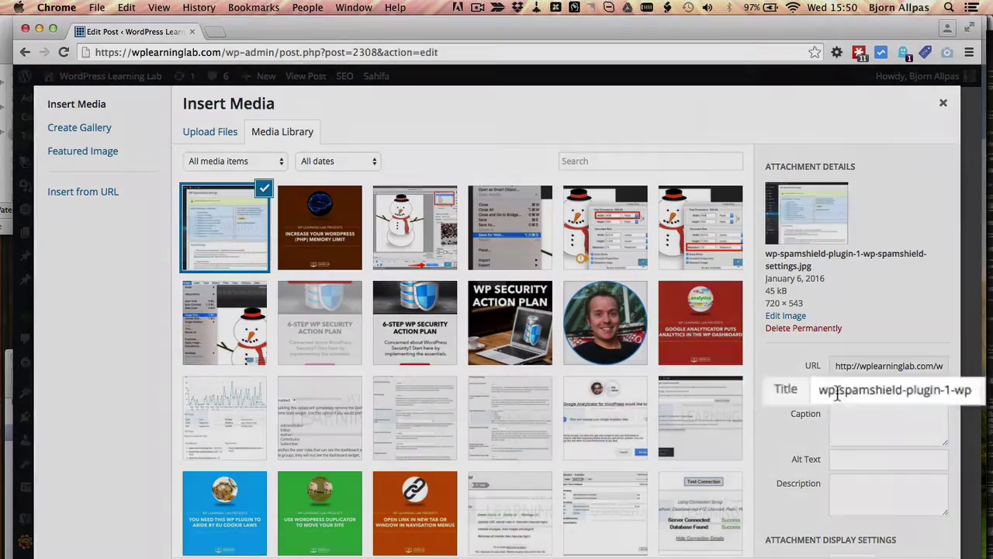
Step: Rewrite the image title as 'WP-SpamShield Plugin Settings'
triple_click(842, 394)
left_click(836, 394)
key("Delete")
key("Delete")
key("Delete")
type("WP")
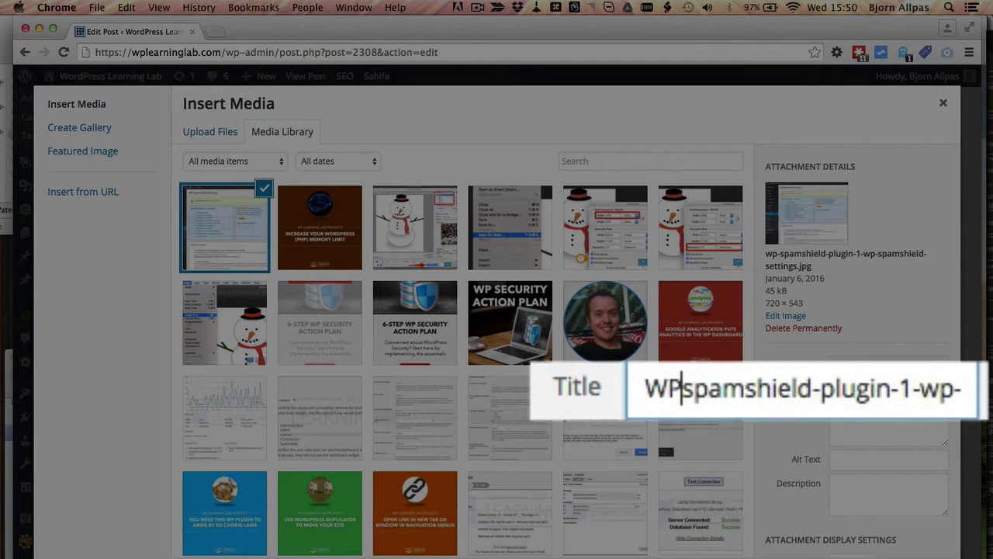
type("-")
key("Right")
key("BackSpace")
type("S")
key("Right")
key("Right")
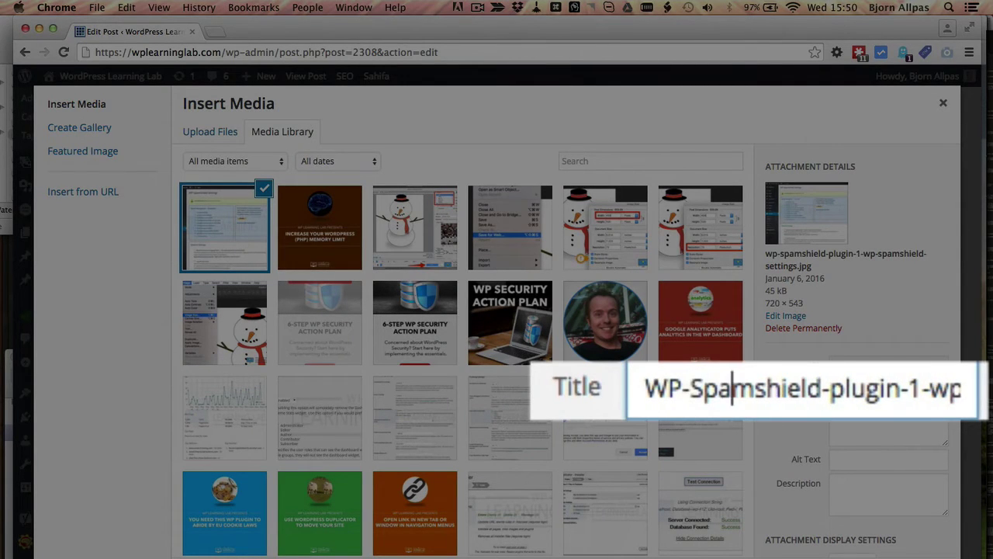
key("Right")
key("Right")
key("BackSpace")
type("S")
key("Right")
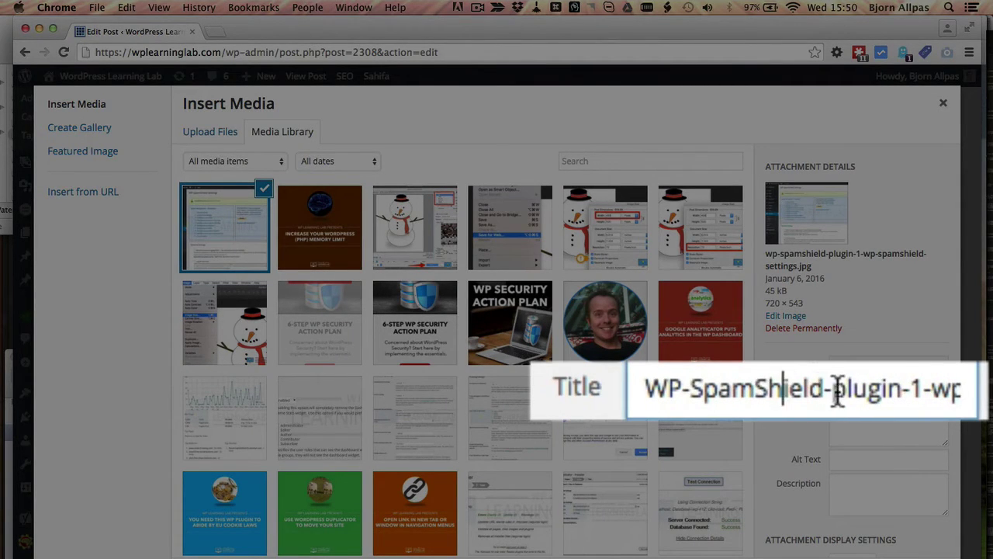
key("Right")
key("Right")
key("Right")
key("Right")
key("Right")
key("BackSpace")
key("Delete")
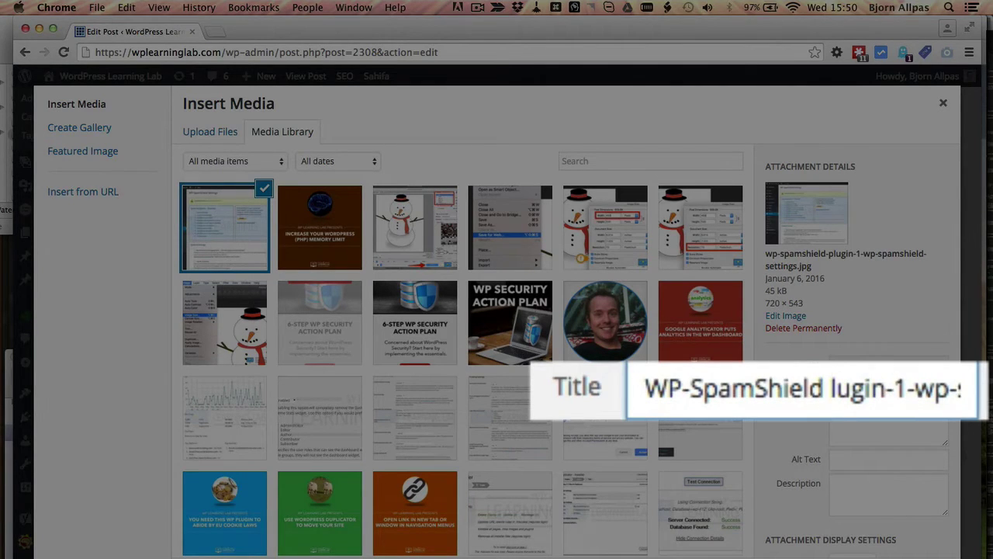
type("P See")
key("BackSpace")
key("BackSpace")
key("BackSpace")
key("BackSpace")
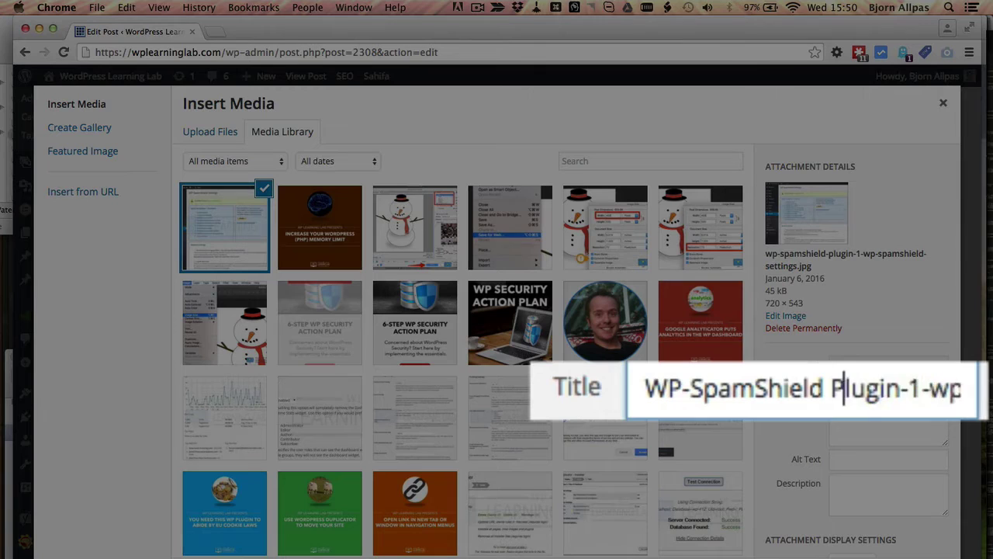
type("lugin Settin")
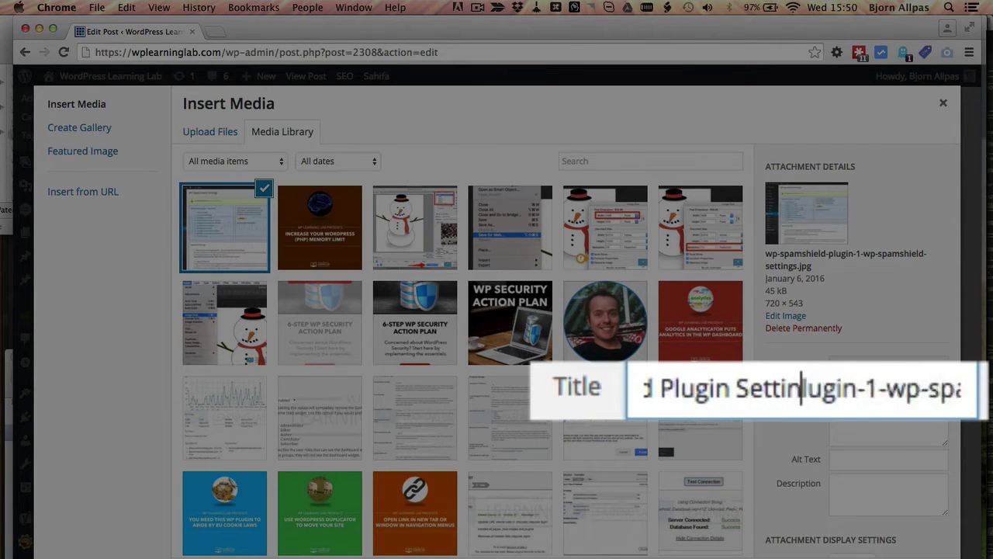
type("gs")
key("Delete")
key("Delete")
key("Delete")
key("Delete")
key("Delete")
key("Delete")
key("Delete")
key("Delete")
key("Delete")
key("Delete")
key("Delete")
key("Delete")
key("Delete")
key("Delete")
key("Delete")
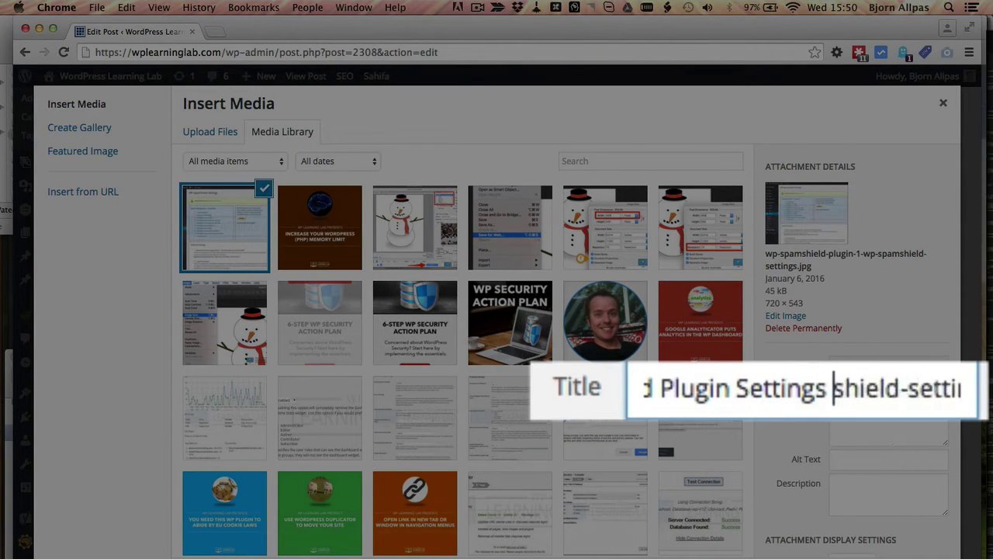
key("Delete")
key("Delete")
key("Delete")
key("Delete")
key("Delete")
key("Delete")
key("Delete")
key("Delete")
key("Delete")
key("Delete")
key("Delete")
key("Delete")
key("Delete")
key("Delete")
key("Delete")
key("BackSpace")
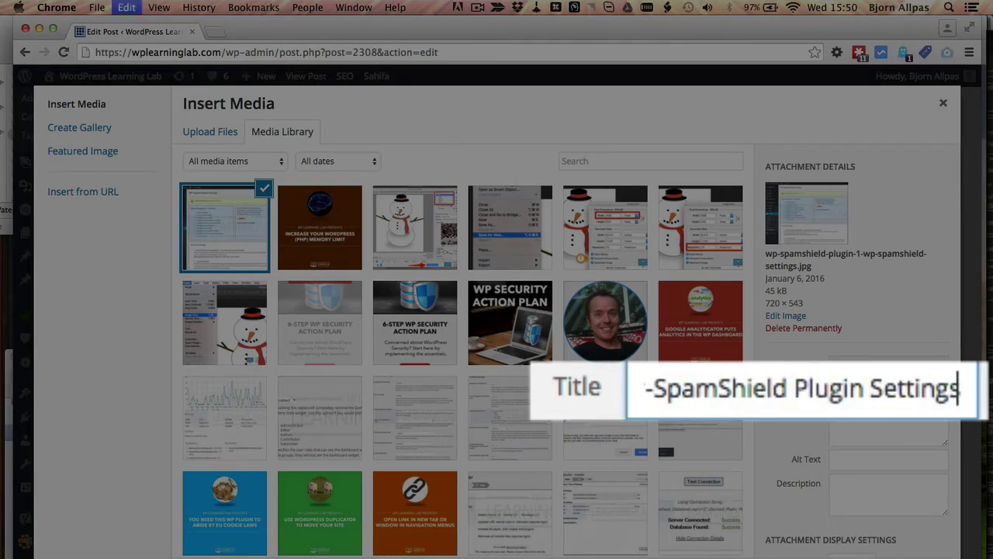
Step: Copy the title 'WP-SpamShield Plugin Settings' into the Alt Text field
key("super+a")
key("super+c")
left_click(849, 460)
key("super+v")
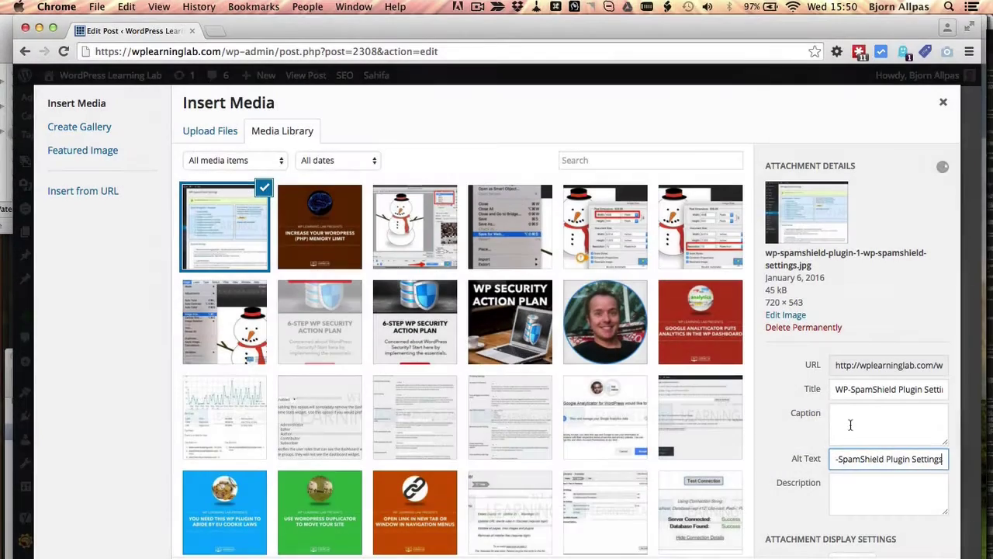
left_click(851, 423)
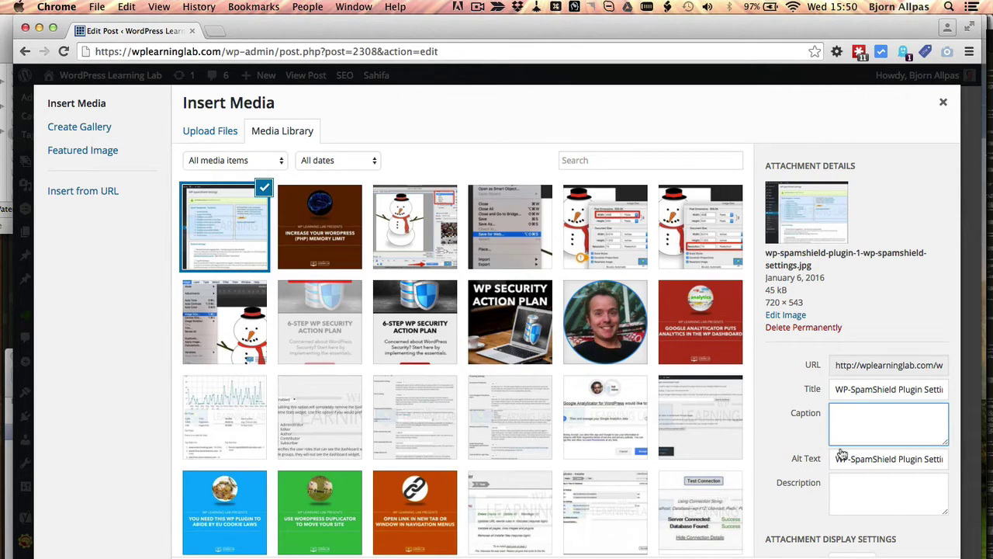
Step: Enter the caption 'How to setup the WP-SpamShield Plugin', fixing a typo
left_click(855, 436)
type("How to ")
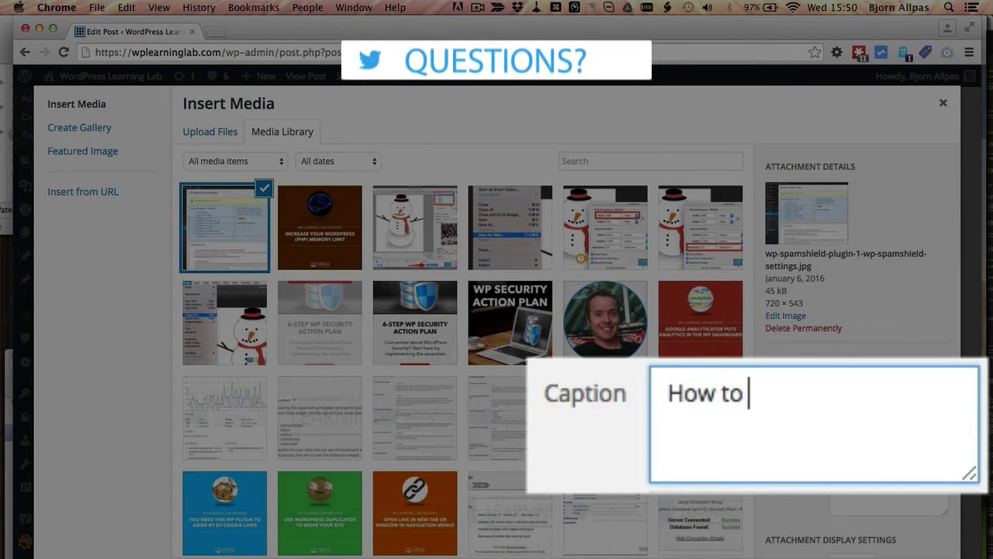
type("setup th")
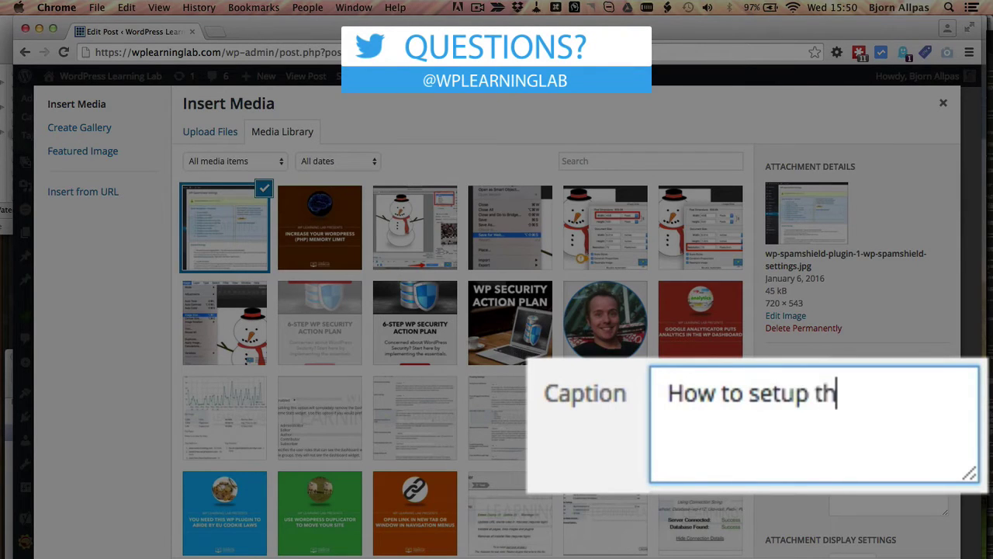
type("e Wp")
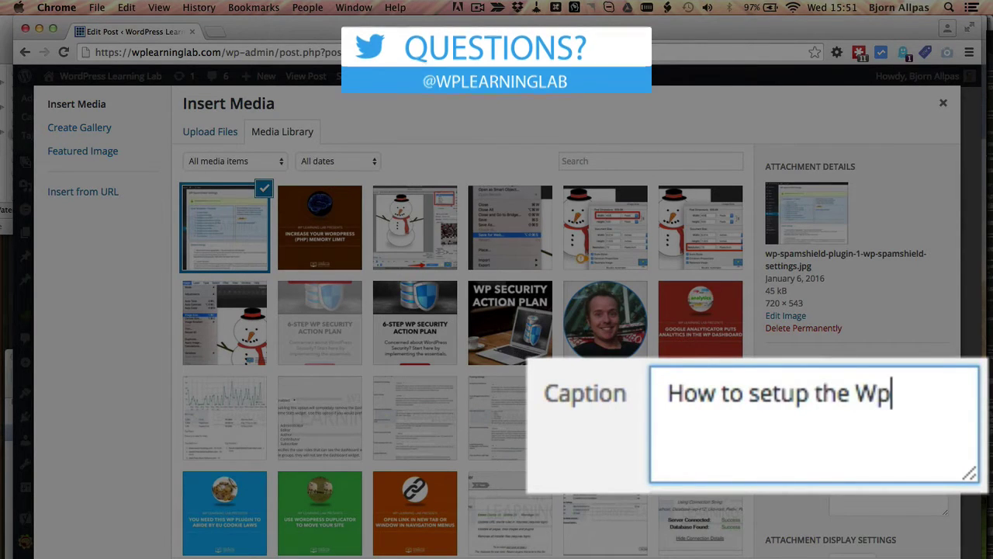
type("_")
key("BackSpace")
key("BackSpace")
type("P-Spa")
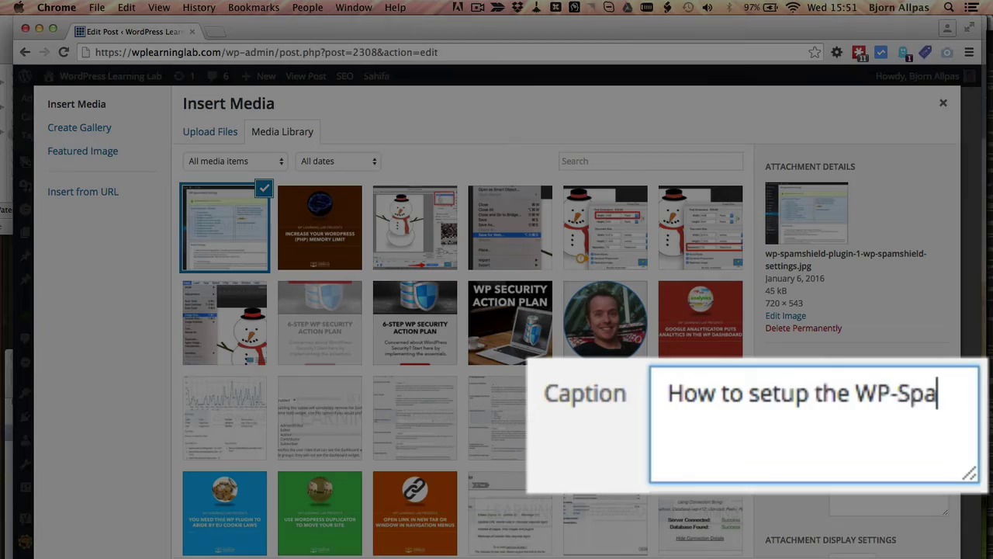
type("mShield Plugin")
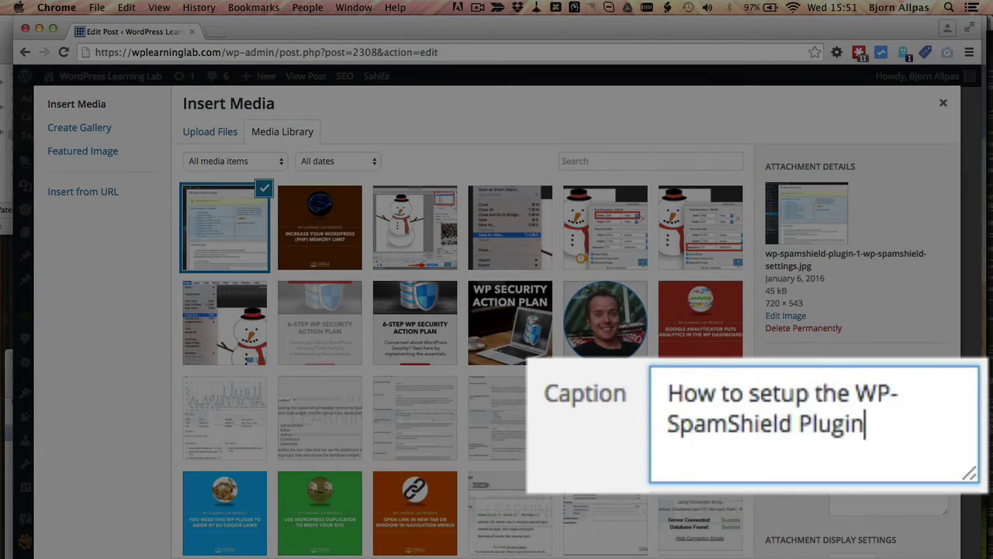
Step: Copy the caption text into the Description field
key("super+a")
key("super+c")
left_click(833, 492)
key("super+v")
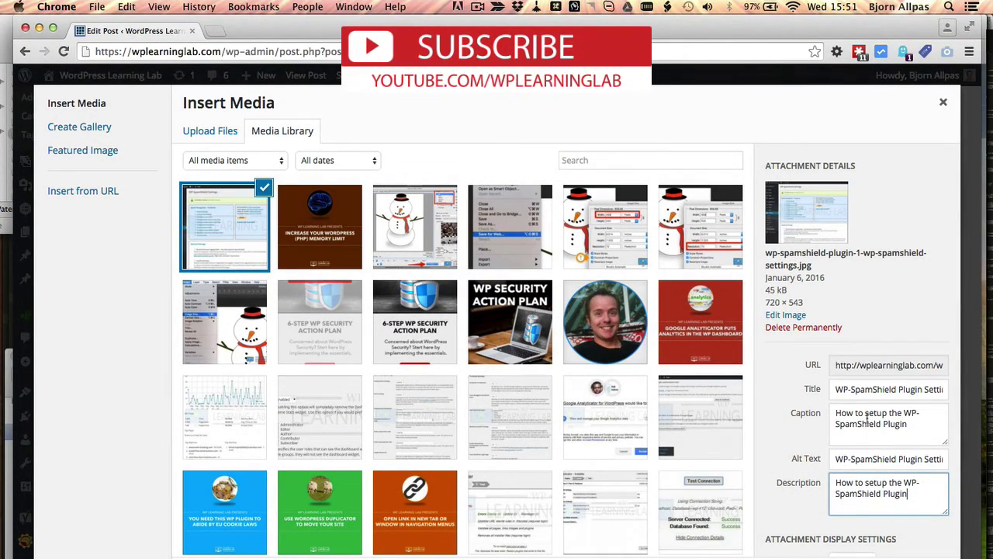
Step: Leave Link To on None, keeping Left alignment and Full Size 720 × 543
scroll(818, 517, "down", 2)
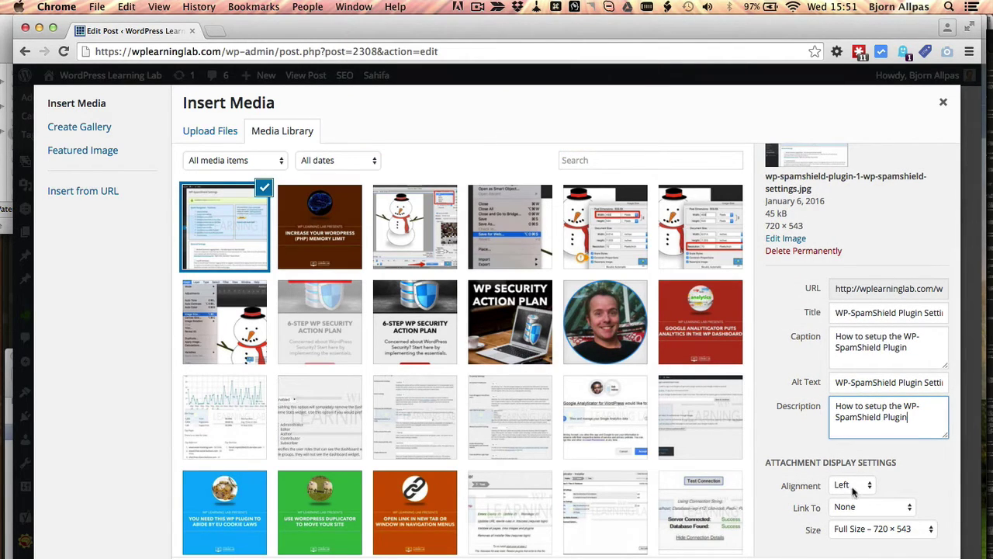
left_click(863, 508)
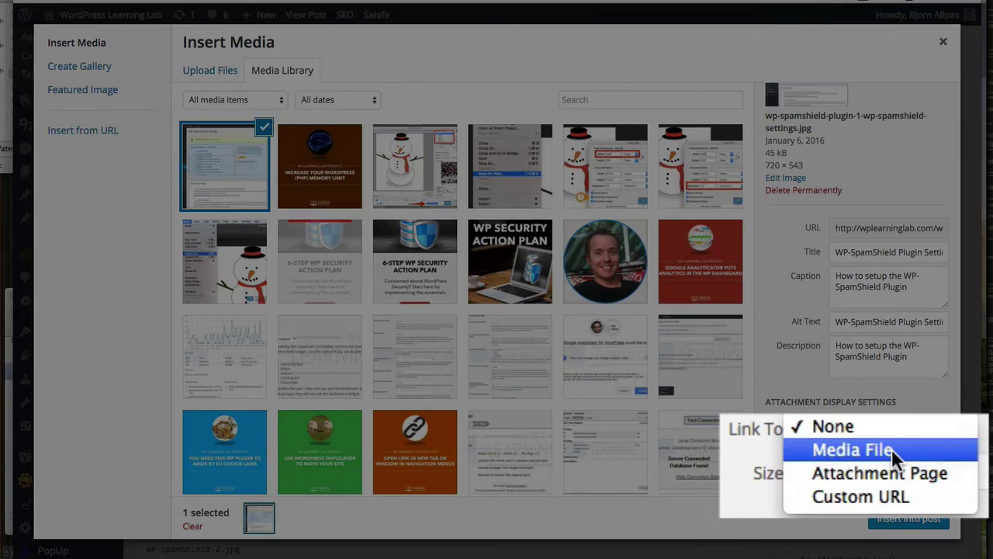
left_click(845, 425)
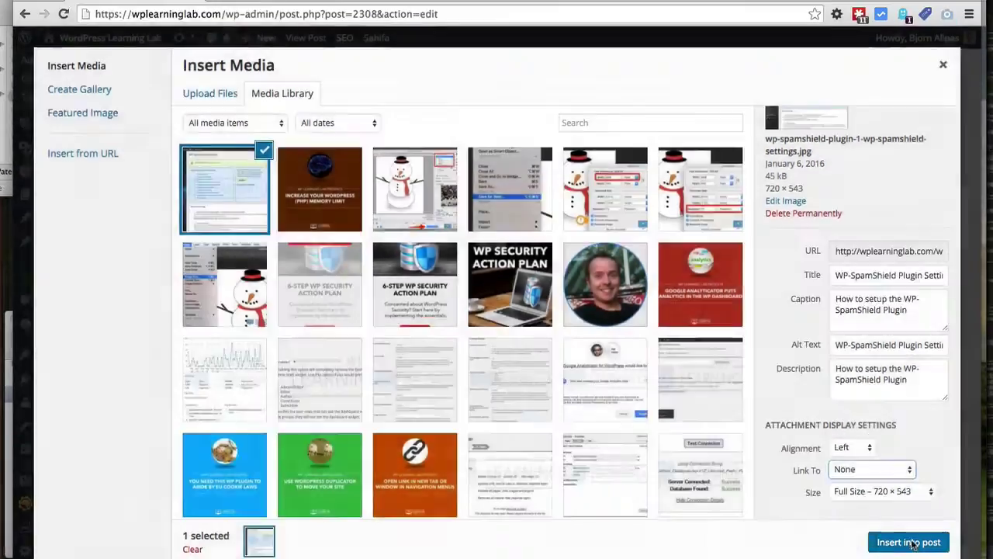
Step: Insert the screenshot into the post and review the resulting [caption] shortcode in the Text editor
left_click(928, 531)
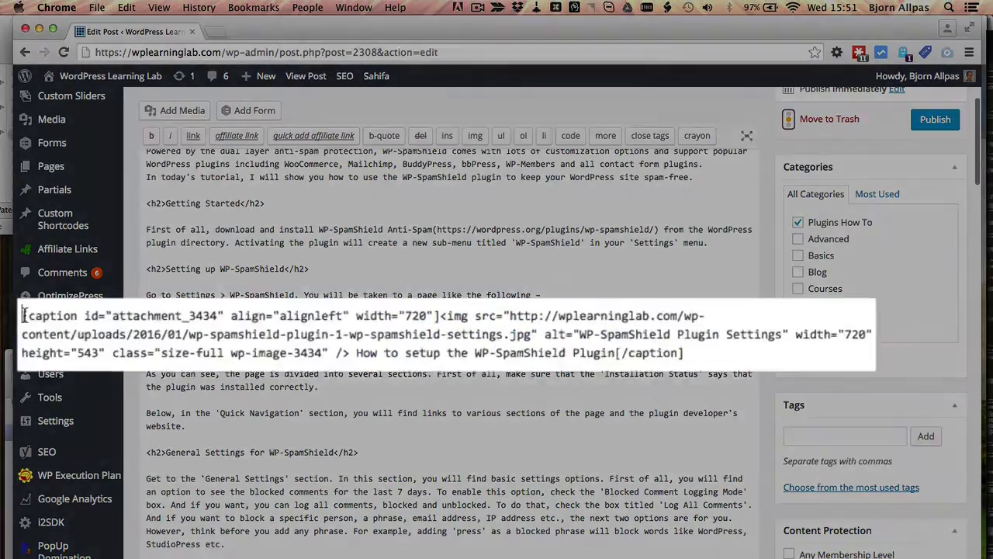
left_click_drag(147, 320, 615, 347)
left_click(815, 361)
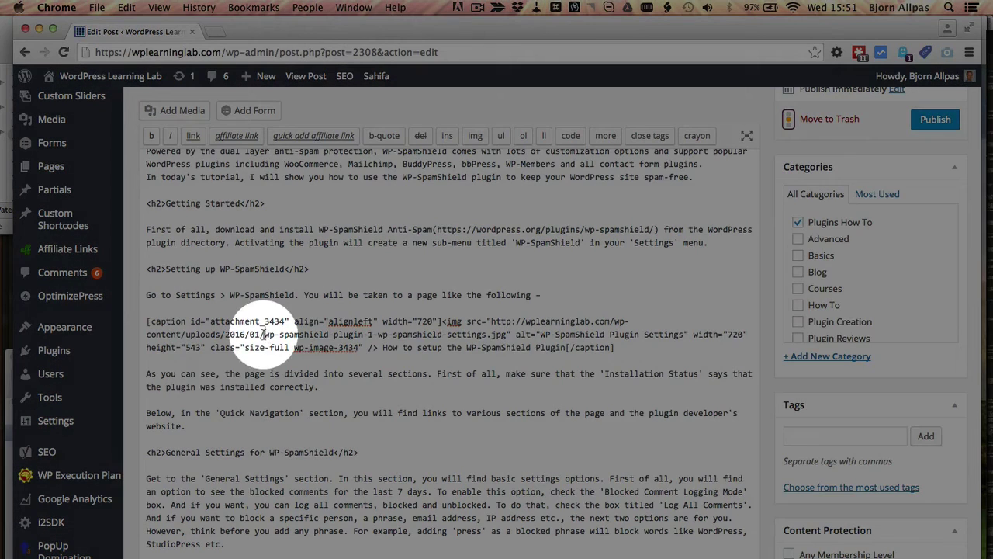
left_click_drag(264, 335, 606, 334)
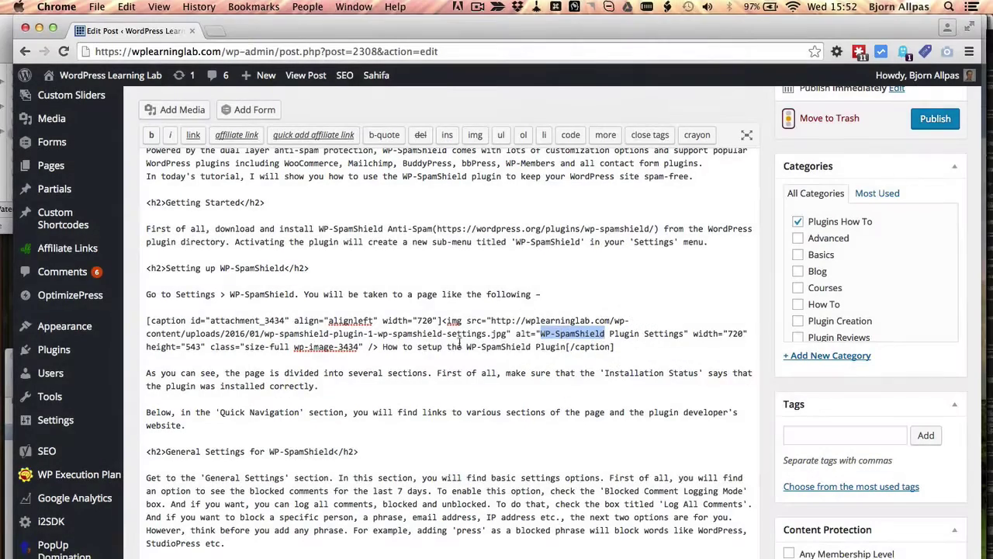
Step: Add title="WP-SpamShield Plugin Settings" to the image tag, copying the alt value
left_click(364, 346)
type("title")
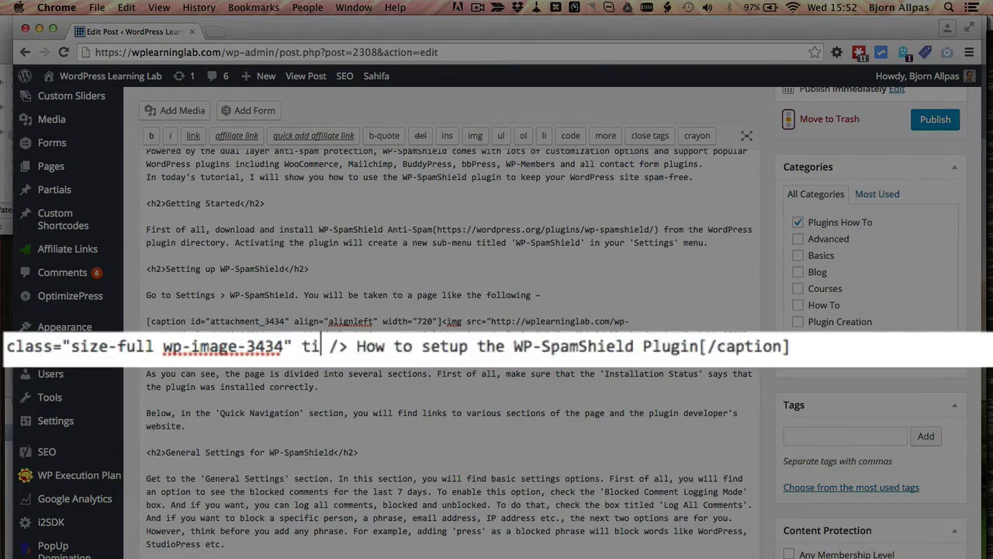
type("=\"\"")
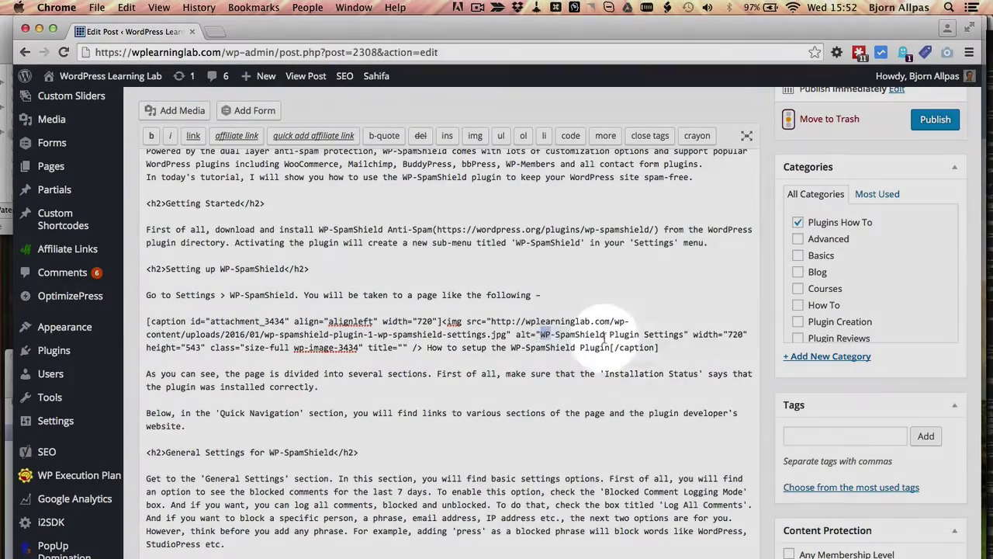
left_click_drag(541, 334, 684, 334)
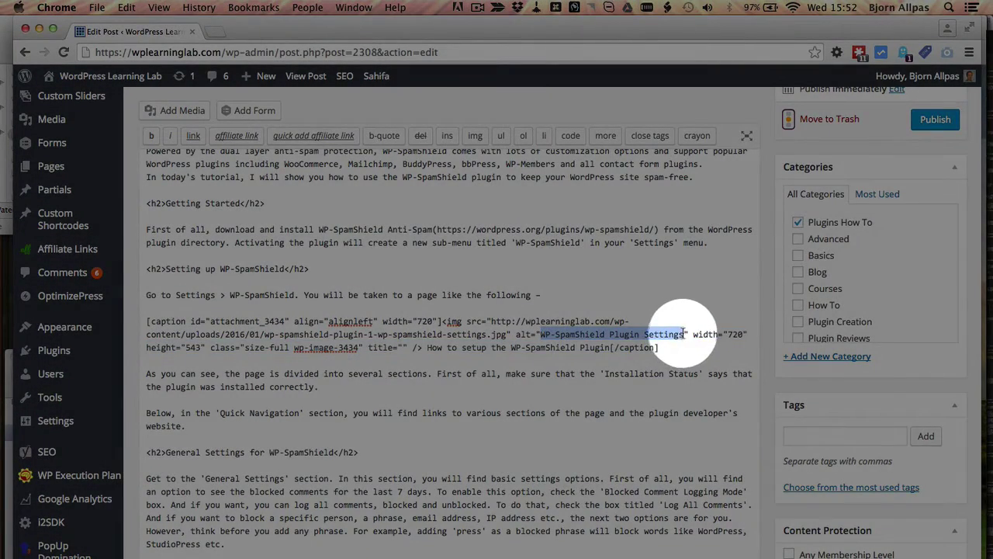
key("ctrl+c")
left_click(405, 347)
key("ctrl+v")
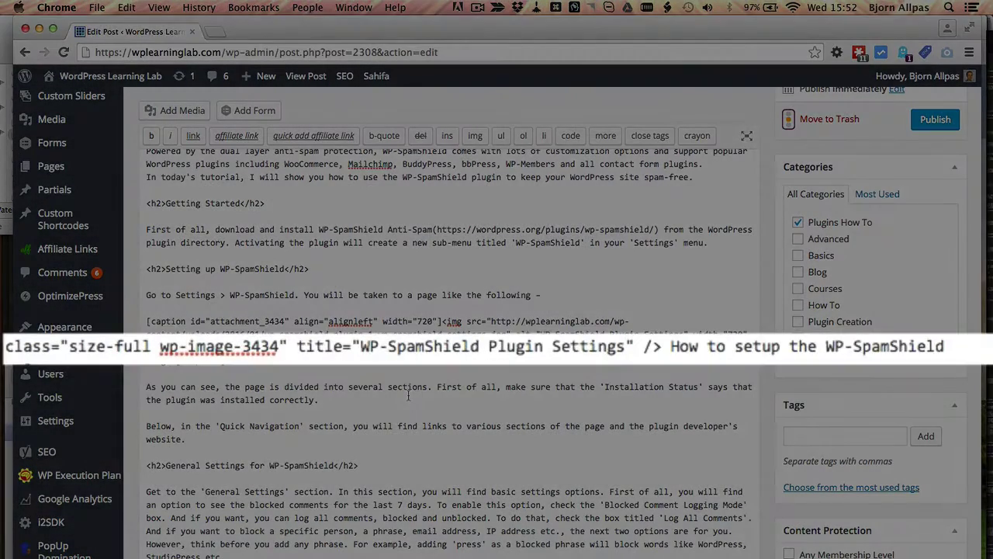